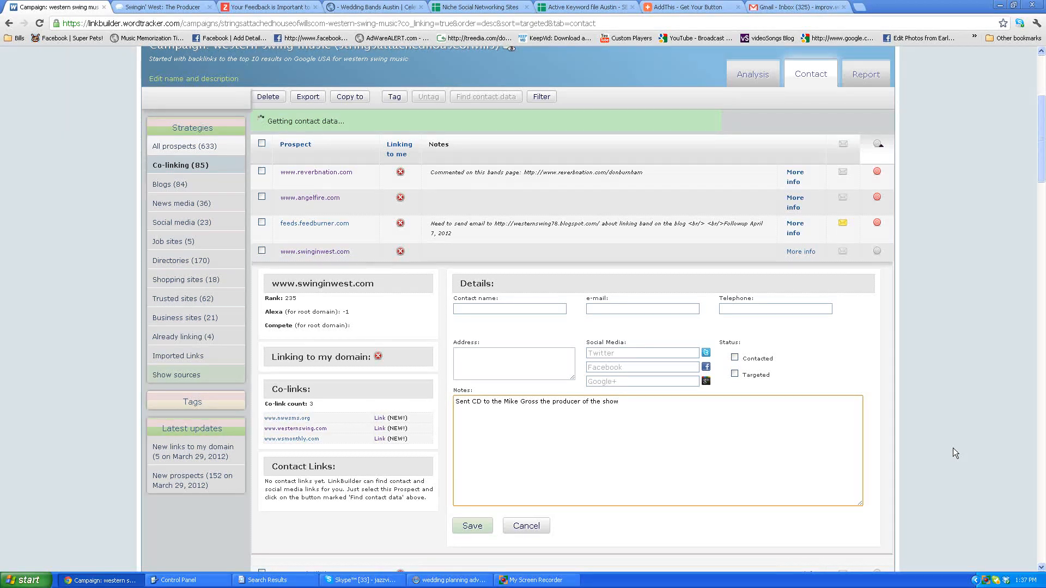
scroll(954, 453, up, 3)
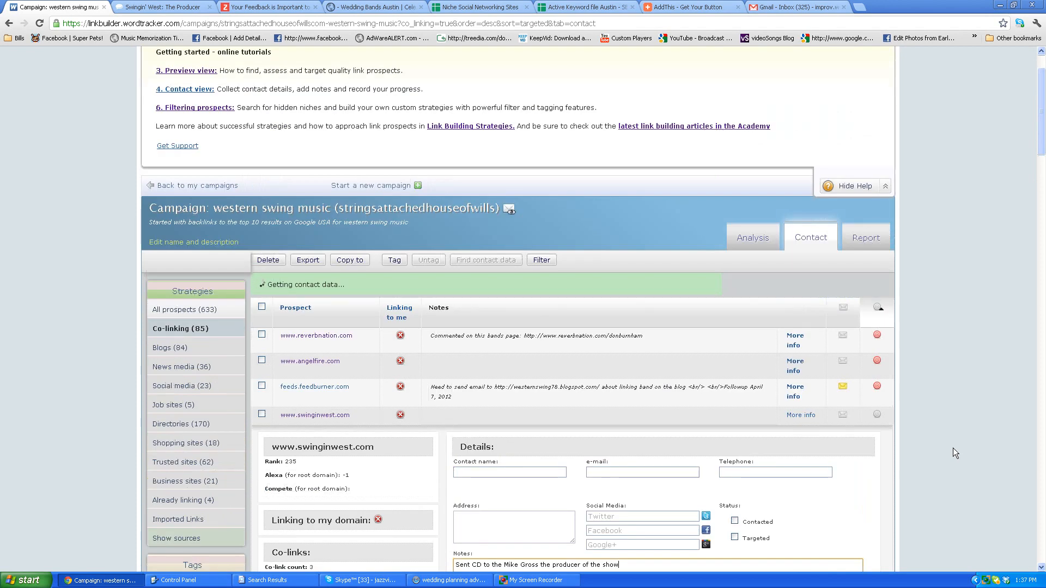
scroll(953, 448, down, 3)
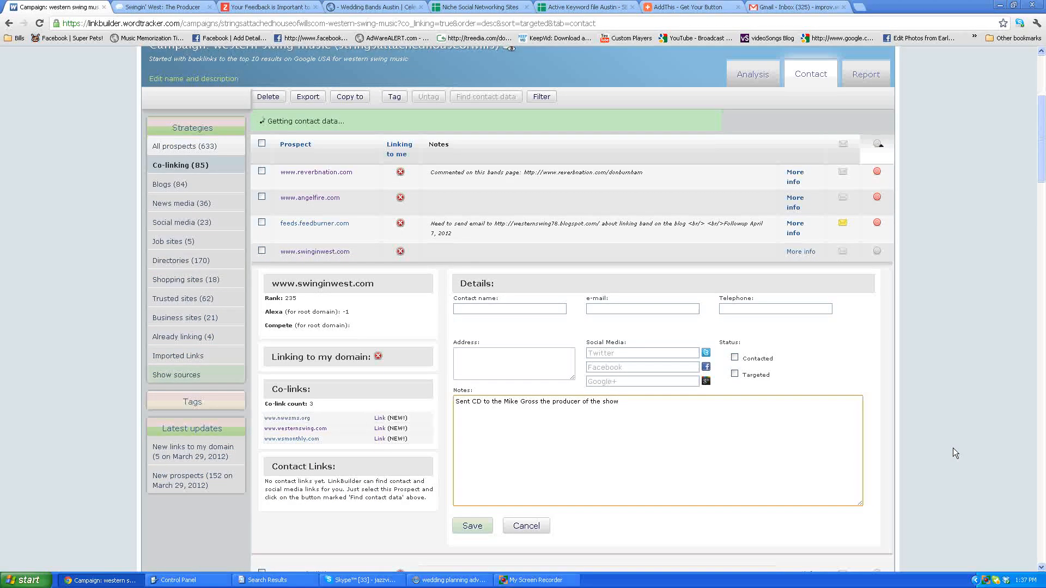
scroll(953, 449, up, 1)
scroll(953, 453, up, 2)
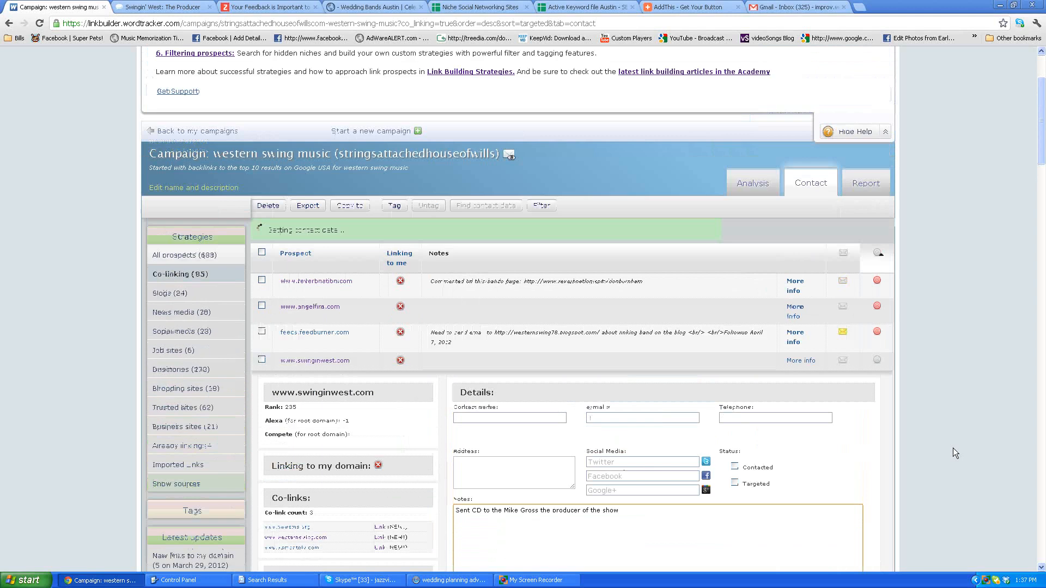
scroll(619, 372, down, 2)
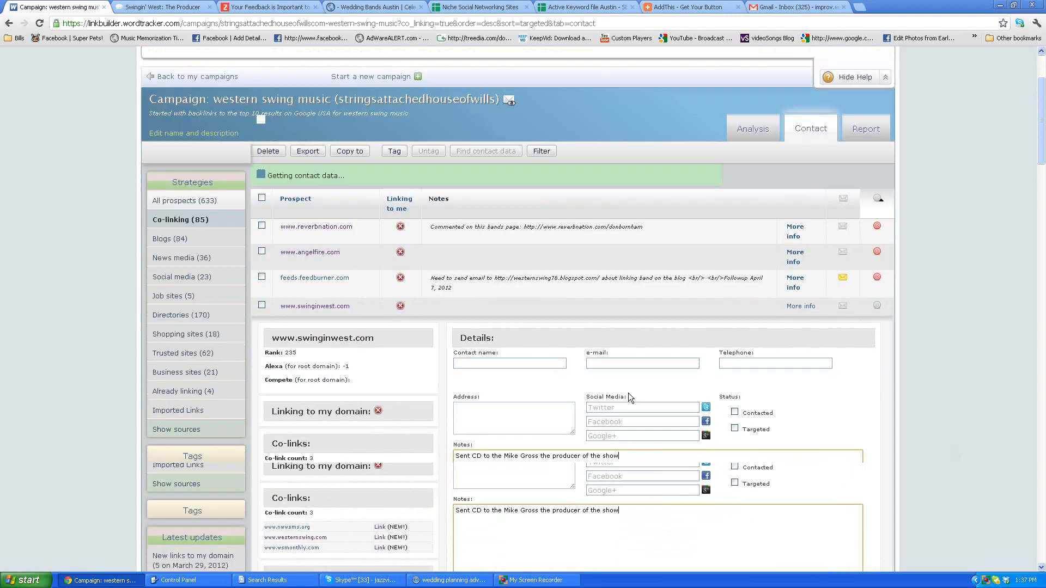
drag(649, 467, 550, 461)
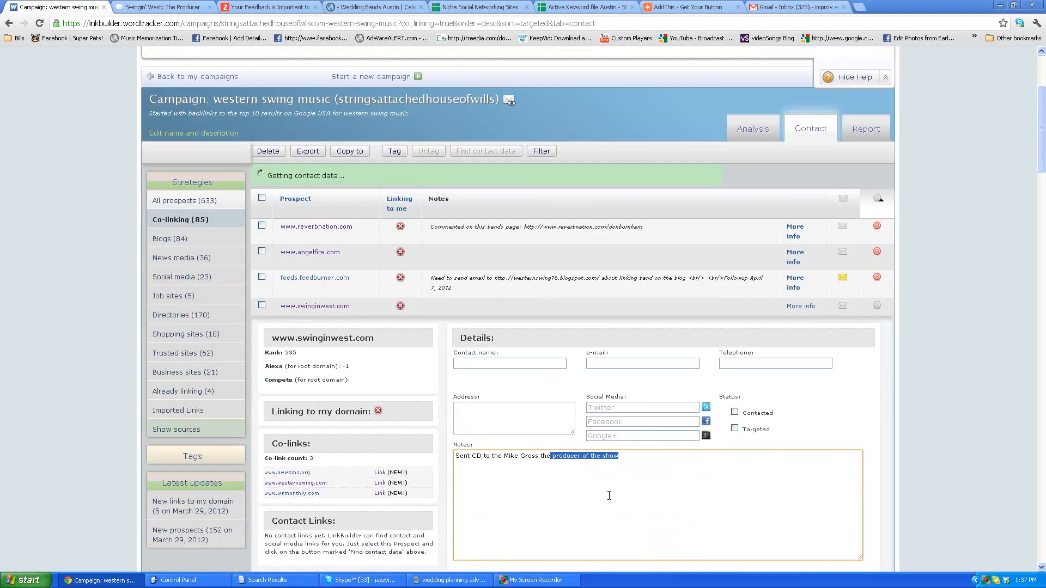
click(674, 490)
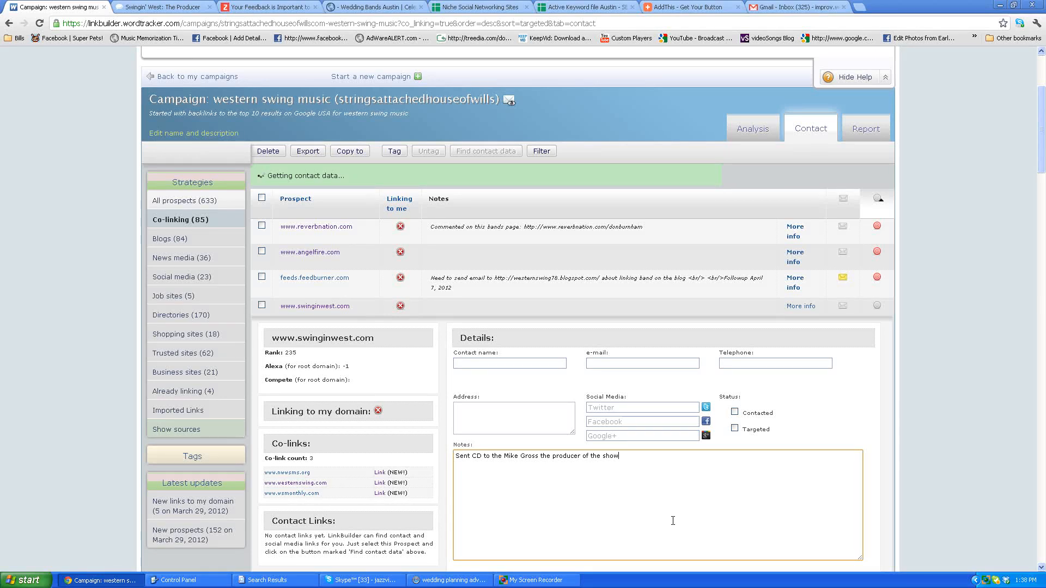
click(253, 7)
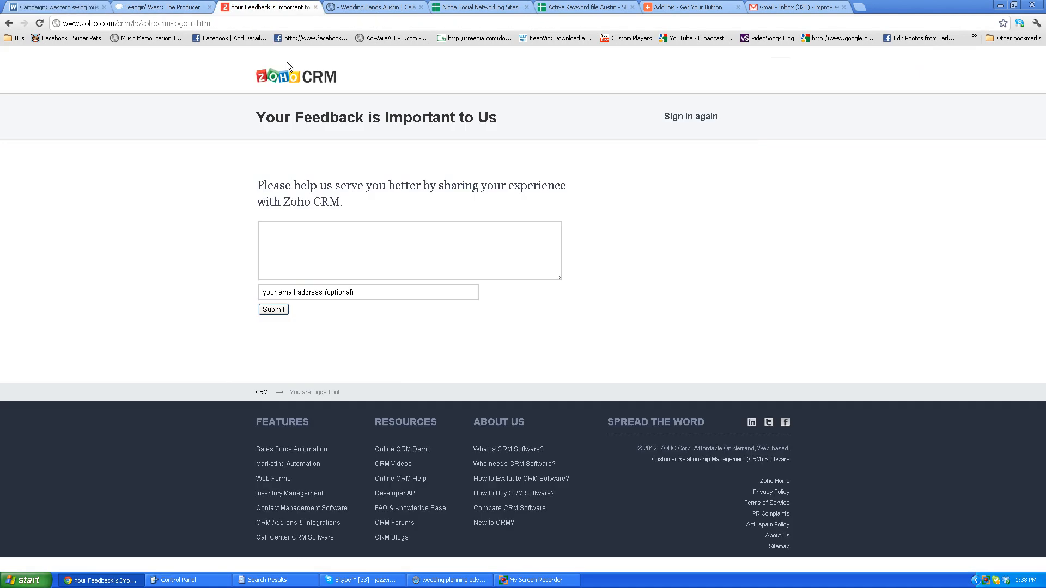
click(221, 19)
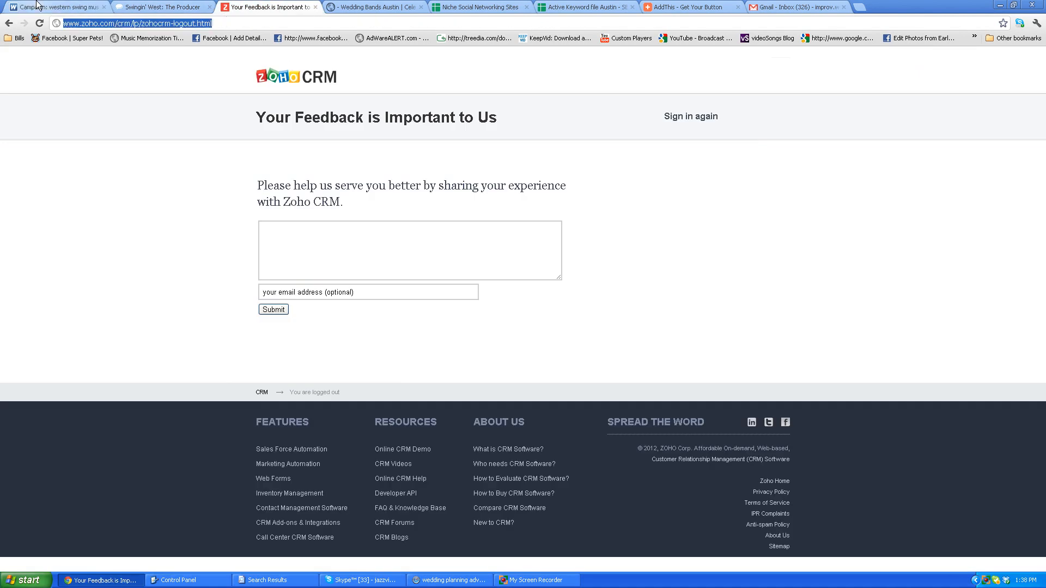
click(38, 5)
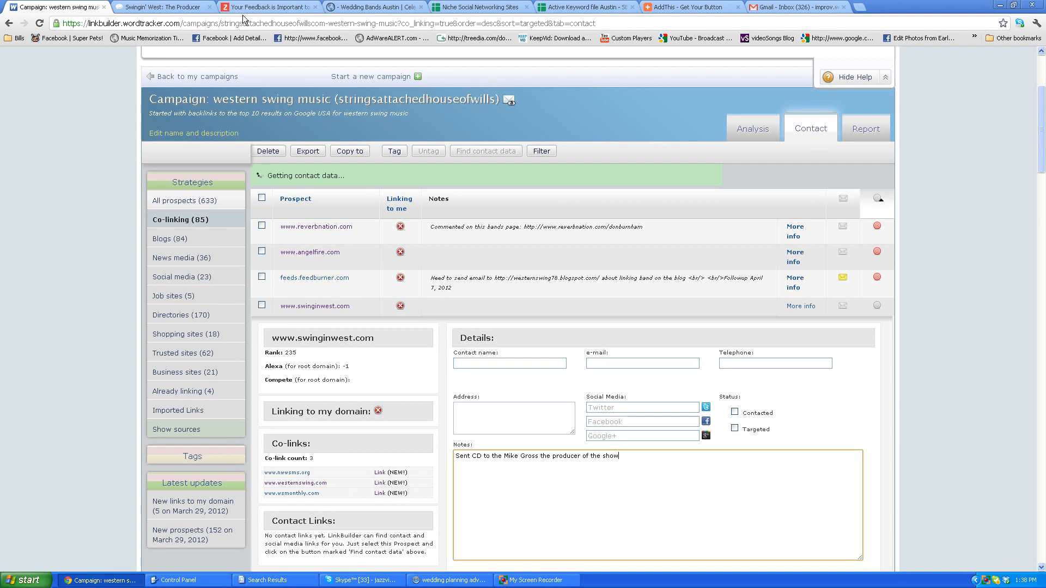
click(267, 7)
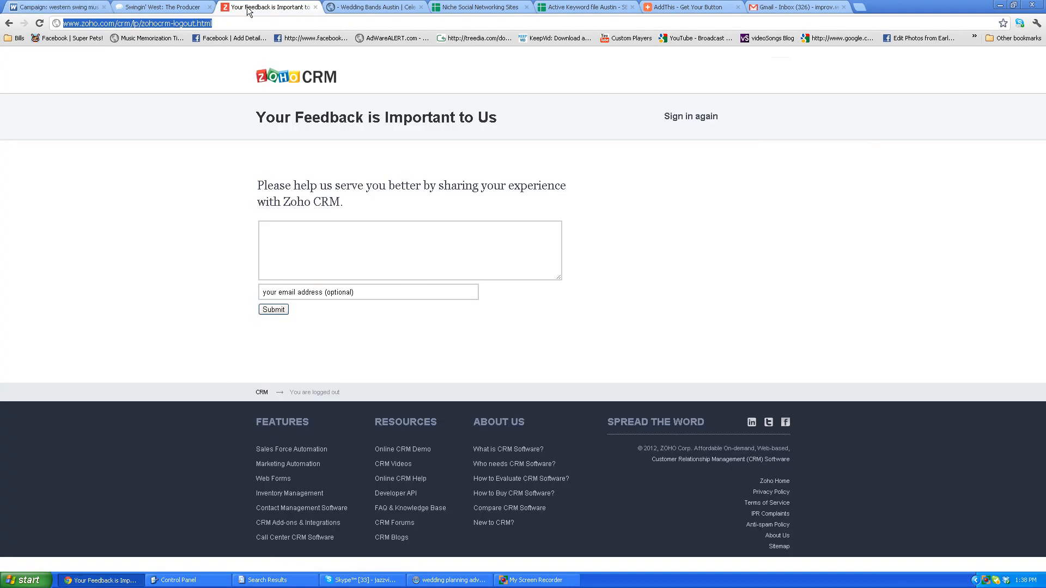
click(154, 21)
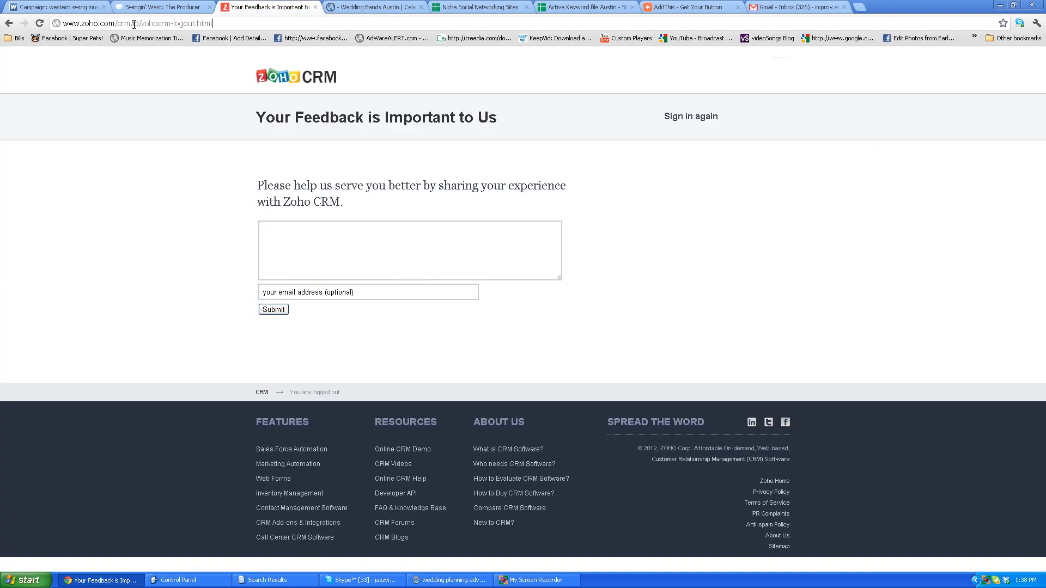
drag(133, 23, 351, 39)
key(BackSpace)
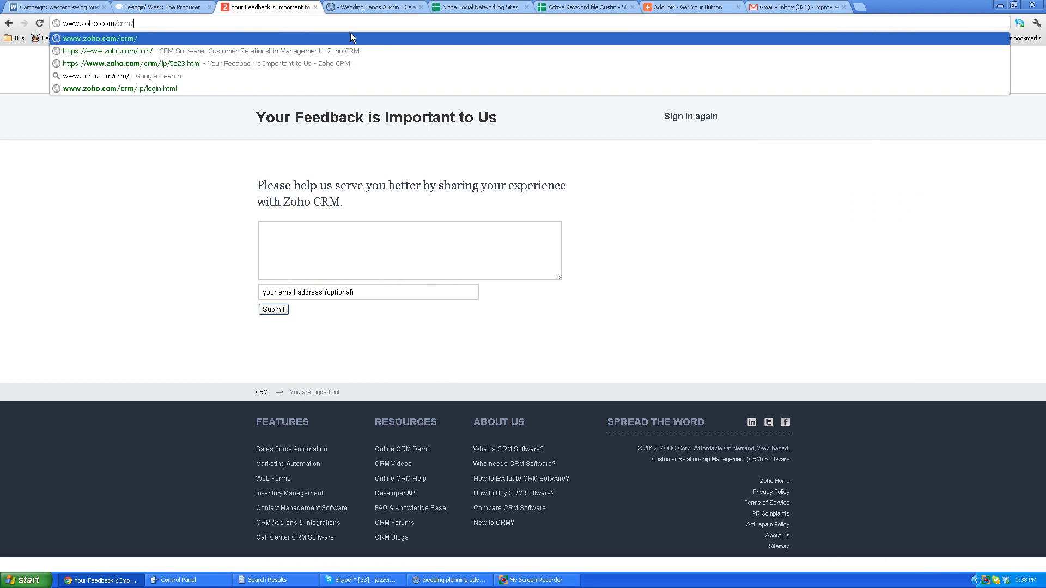
key(Return)
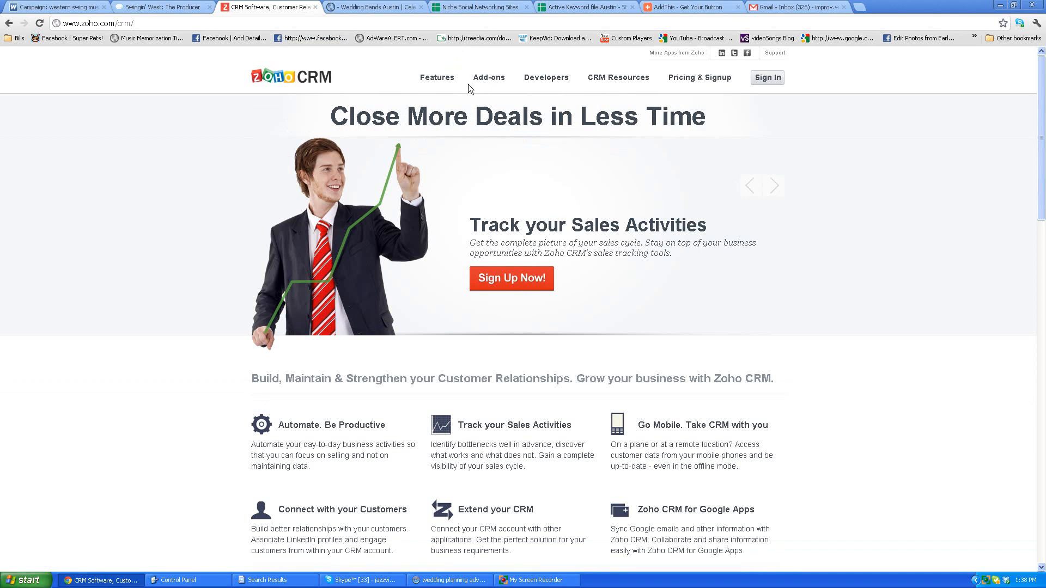
click(769, 78)
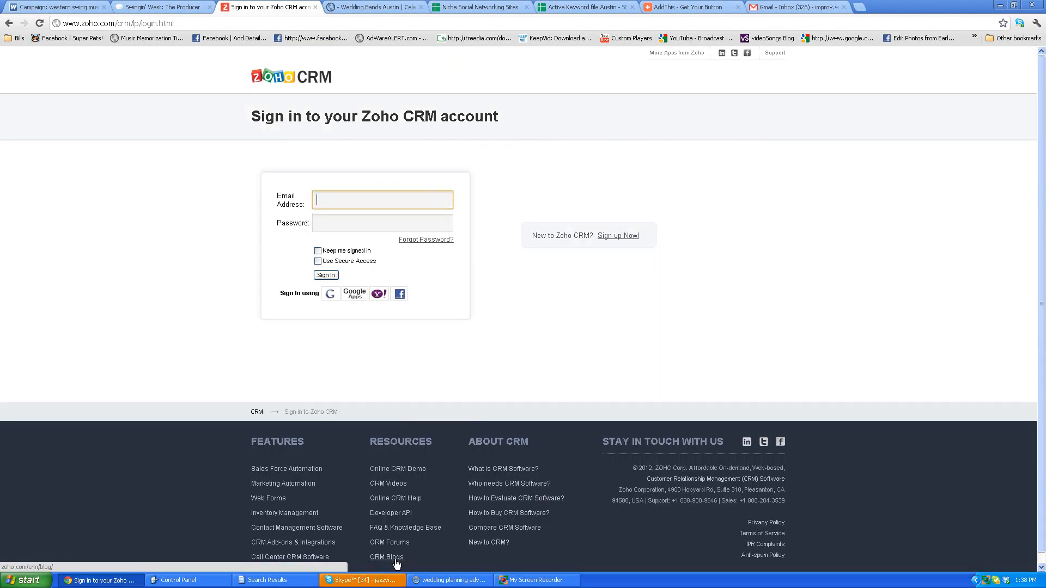
Sign in to Zoho CRM with the account email address and password.
click(536, 581)
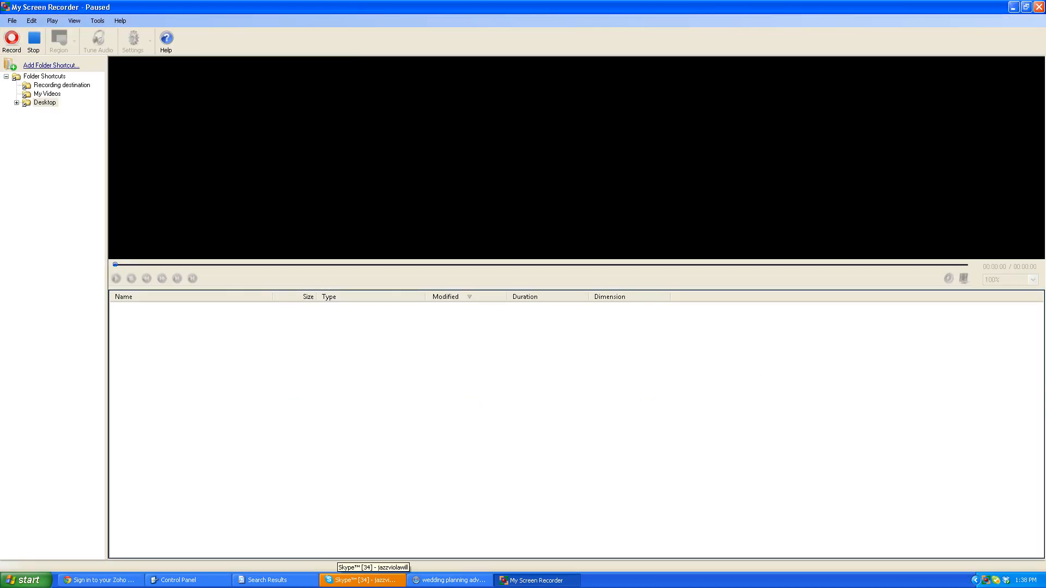
click(99, 580)
click(344, 204)
text(im)
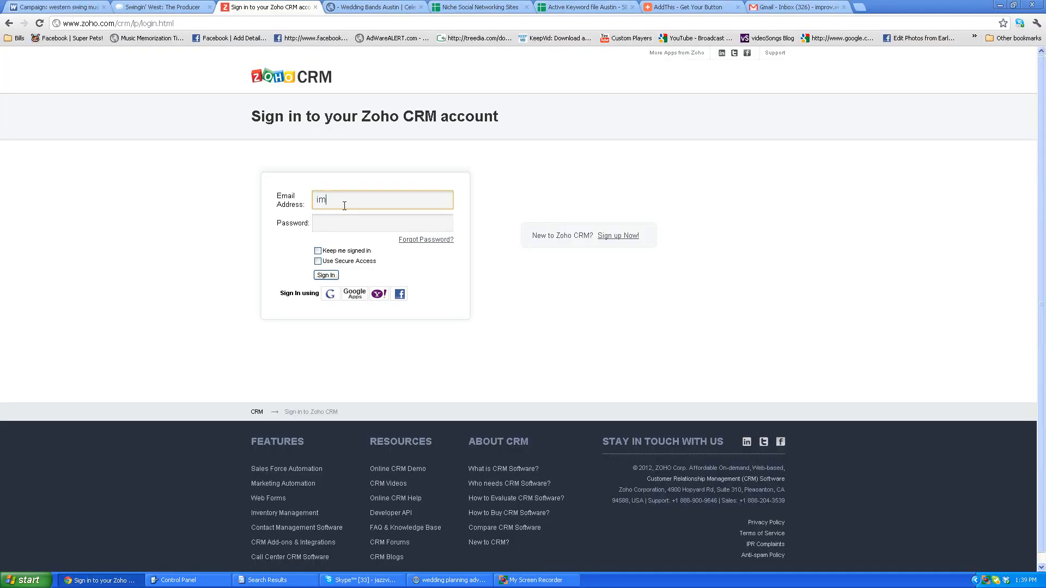
key(Tab)
text(•••)
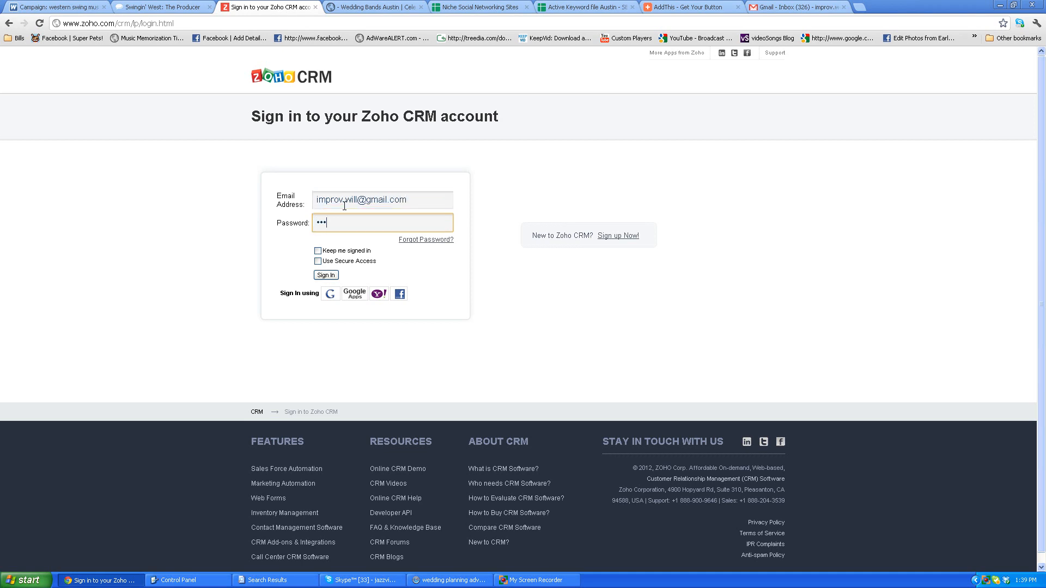
text(•••••)
key(Return)
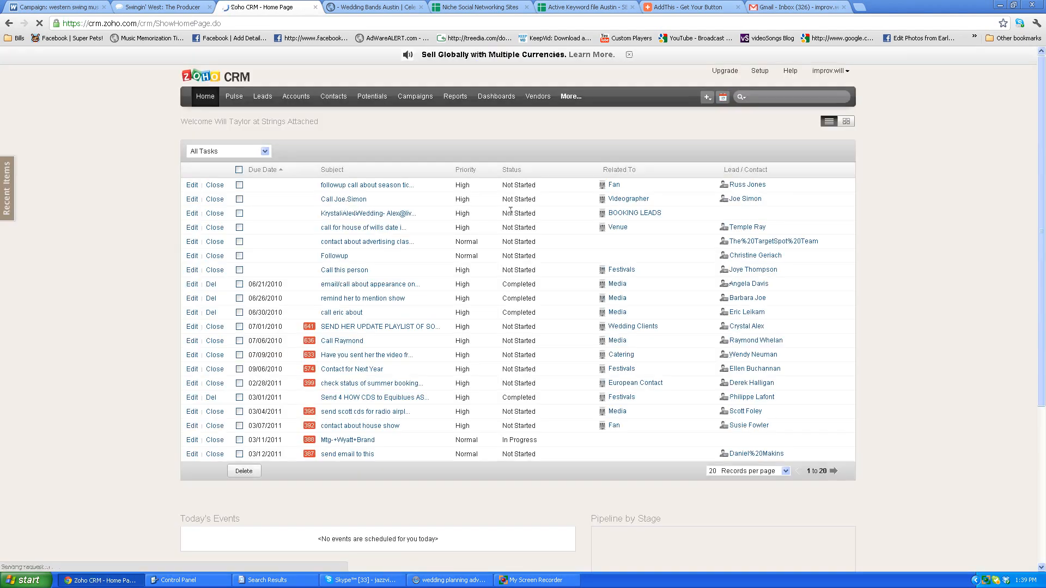
click(54, 6)
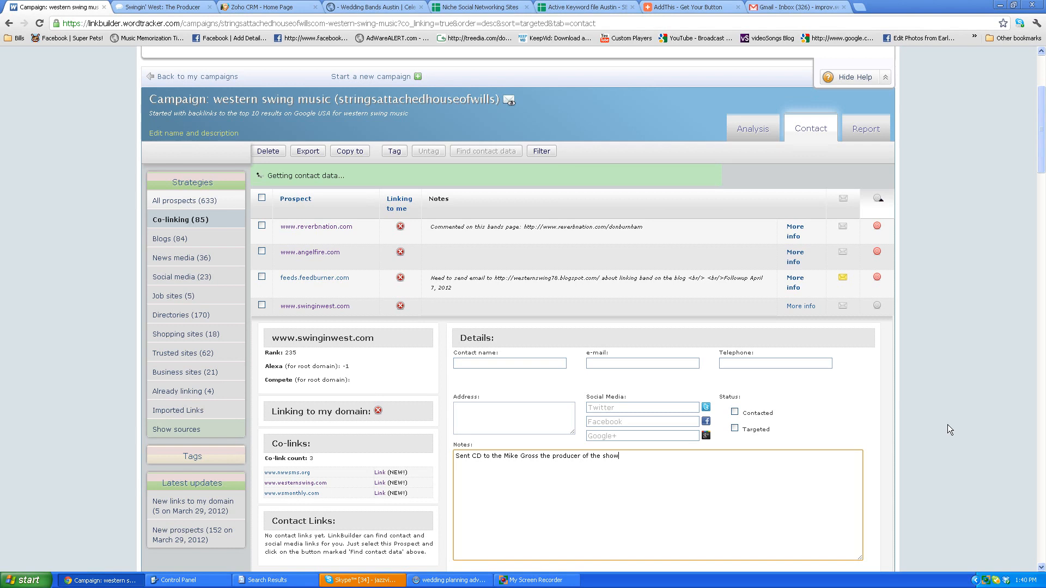
click(260, 9)
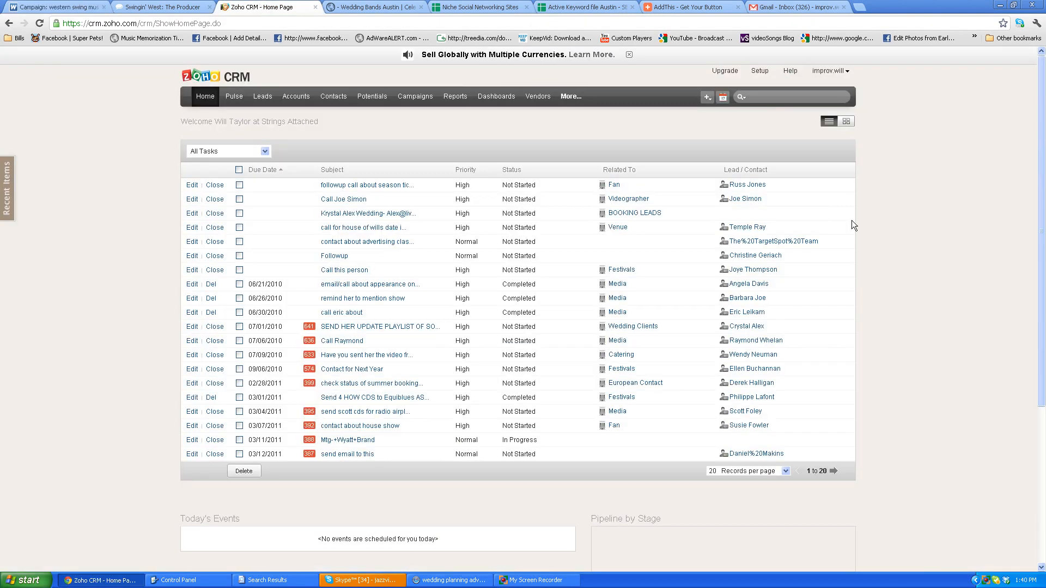
click(55, 7)
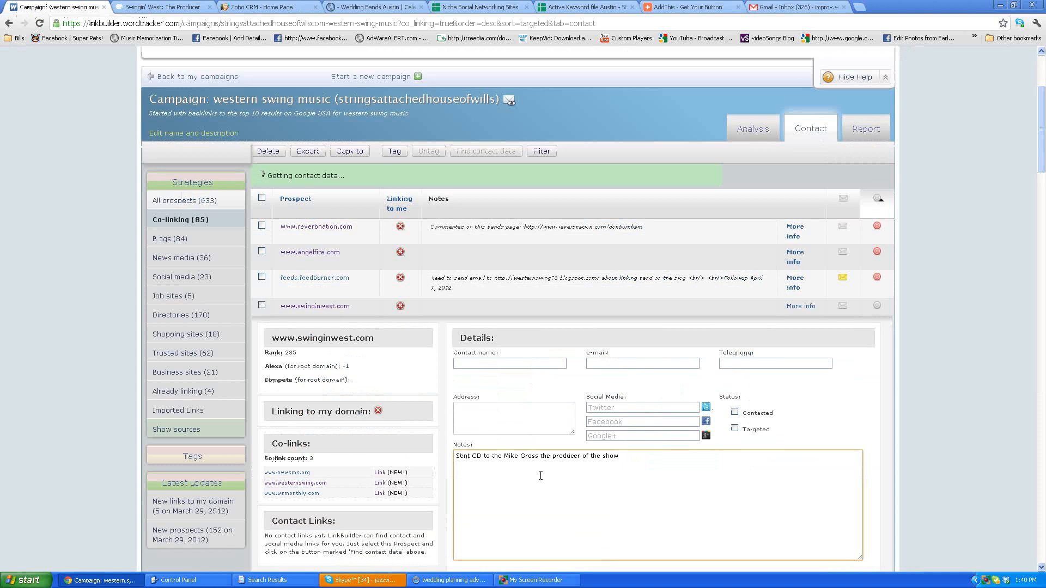
scroll(354, 433, down, 1)
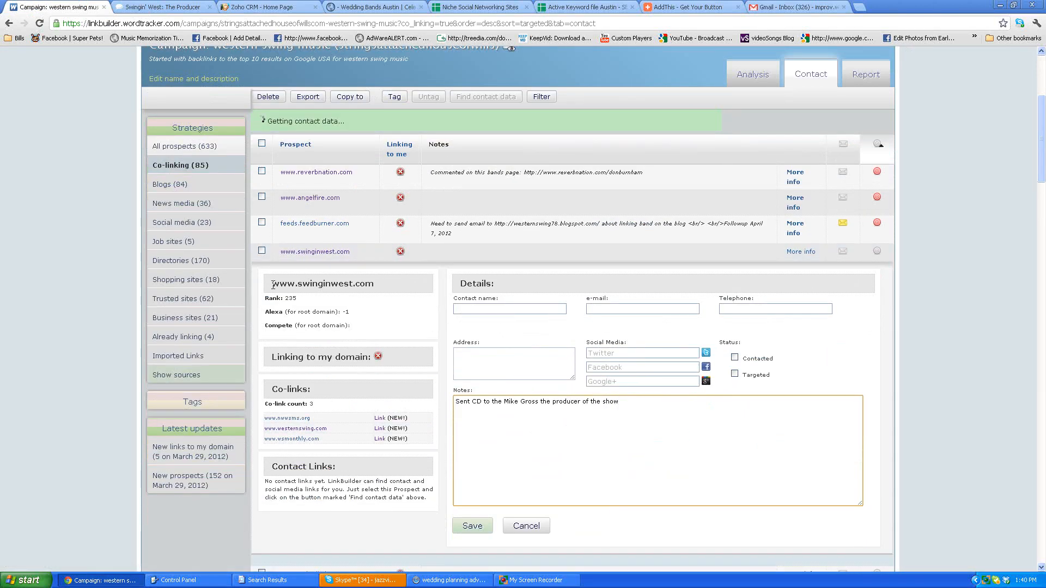
drag(270, 283, 376, 288)
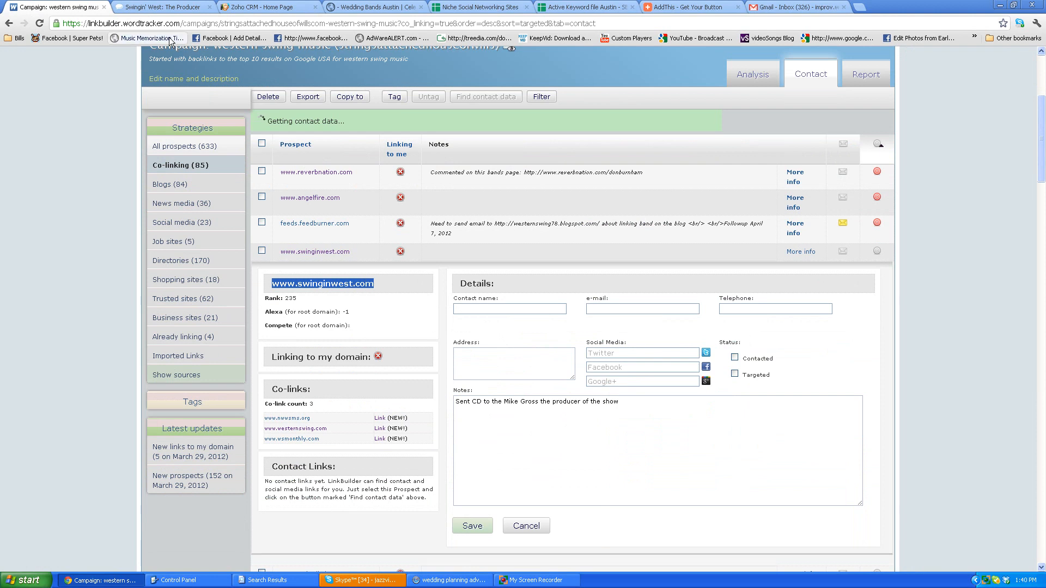
Copy the producer's contact email address from the Swingin' West producer page.
click(148, 7)
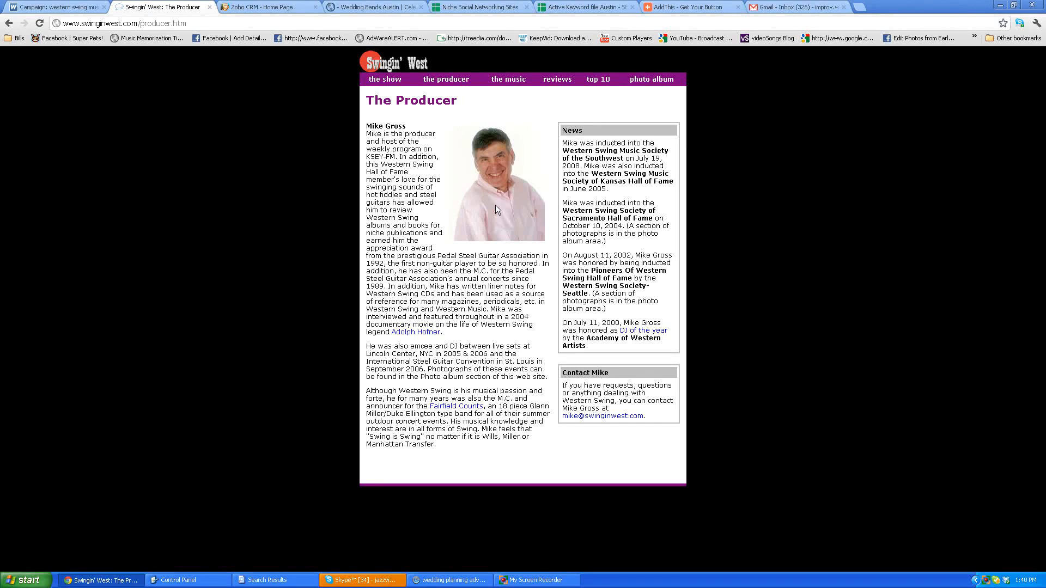
right_click(634, 417)
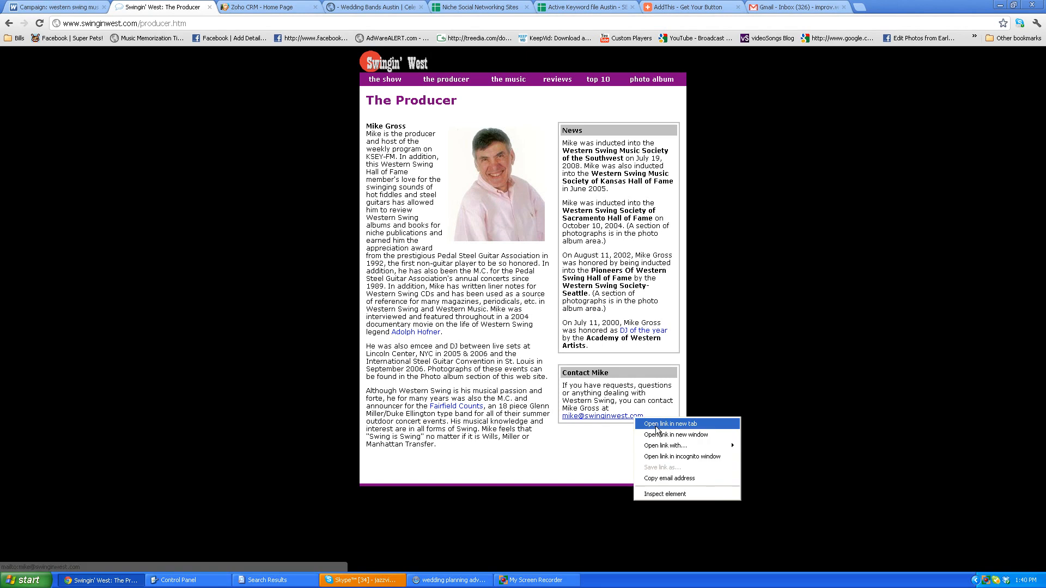
click(675, 478)
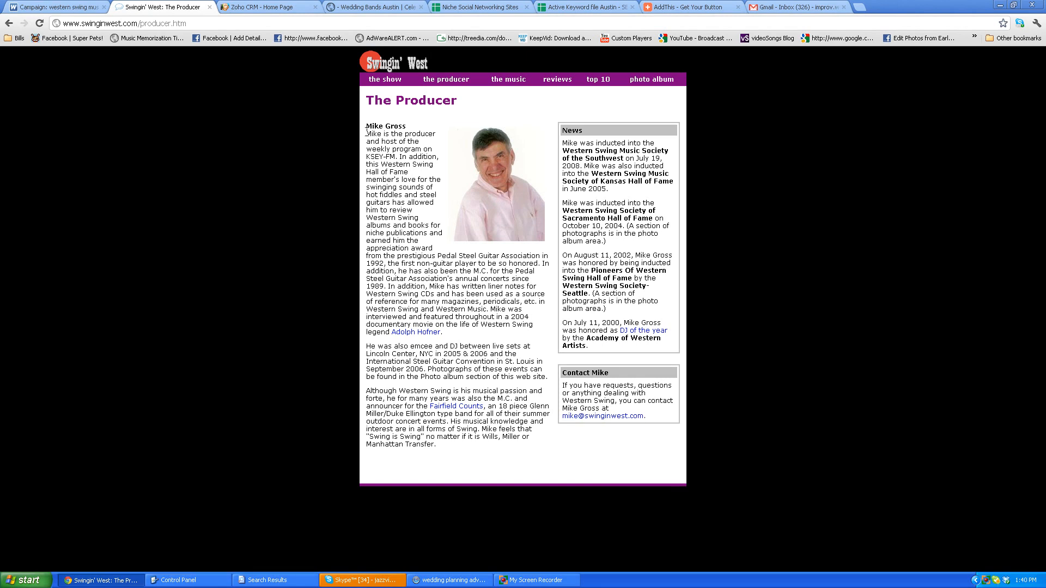
Start a new contact in Zoho CRM and paste the copied address as the contact's email.
click(251, 10)
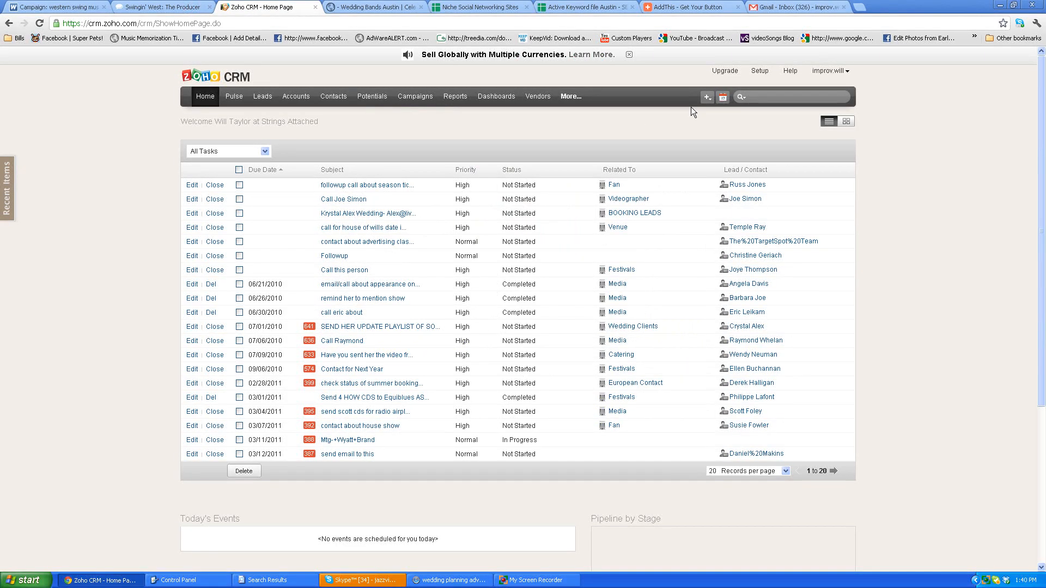
click(333, 97)
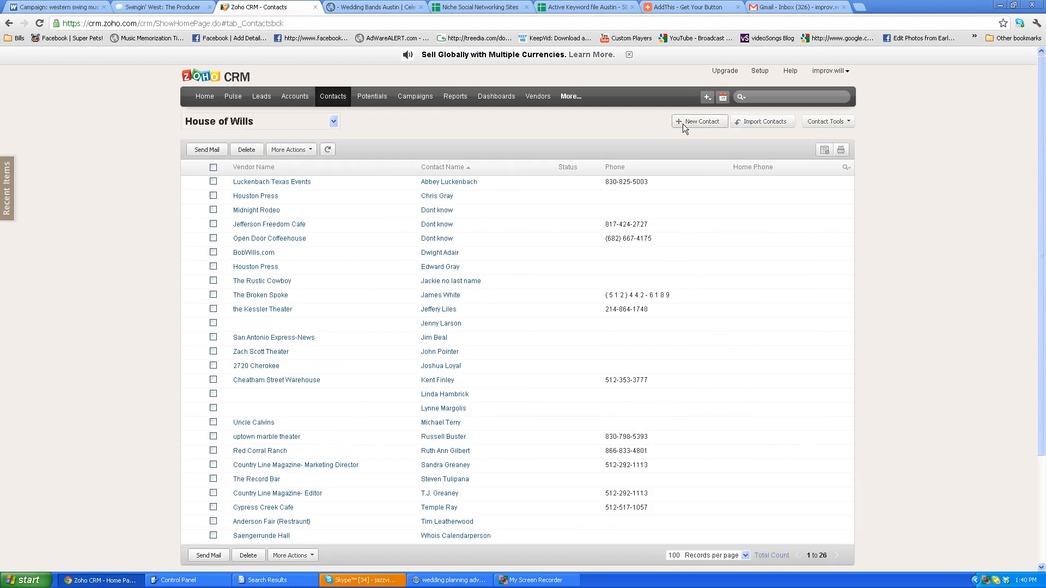
click(691, 120)
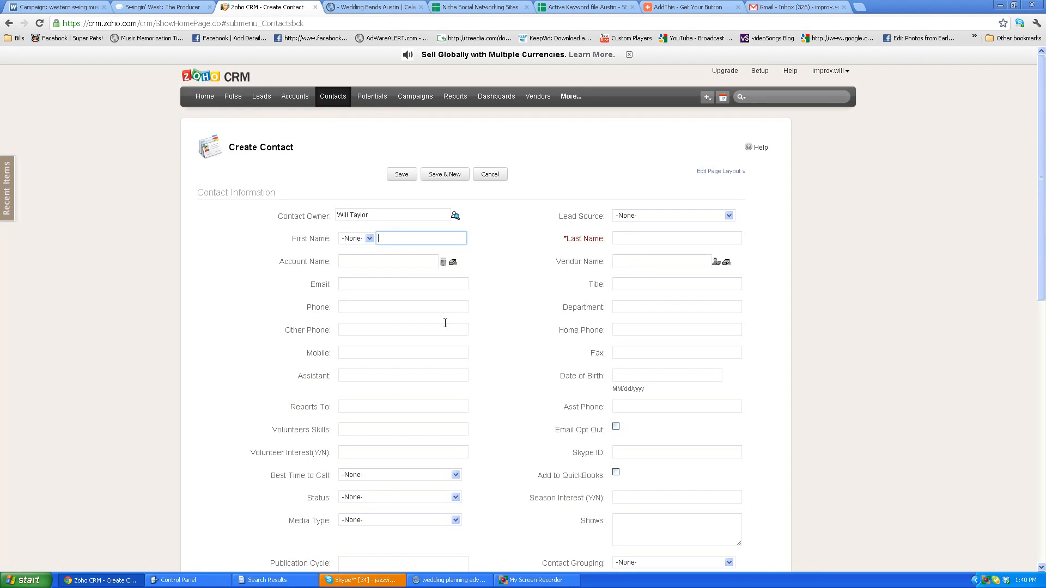
scroll(281, 361, down, 2)
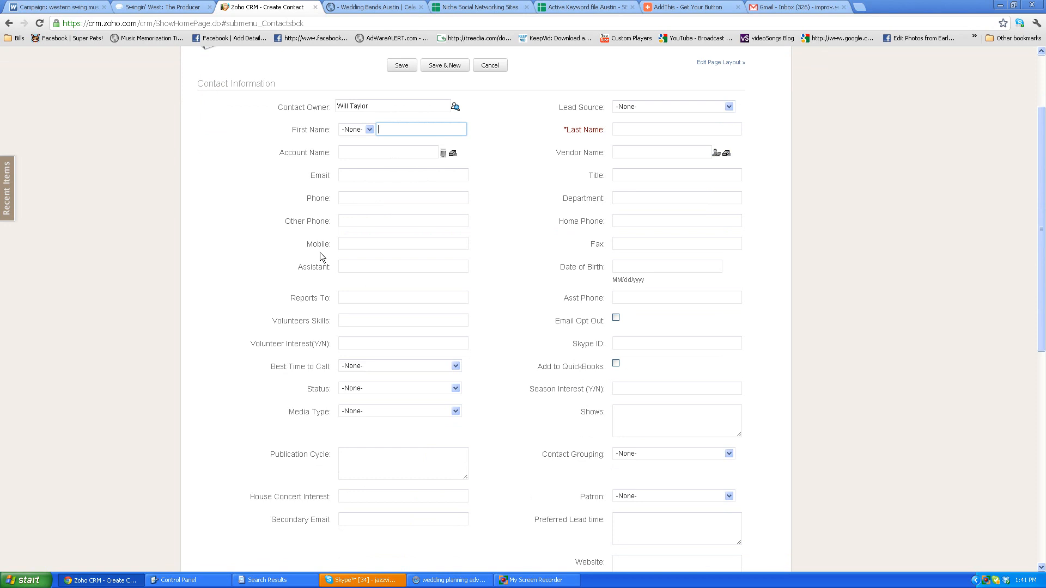
click(349, 178)
key(ctrl+v)
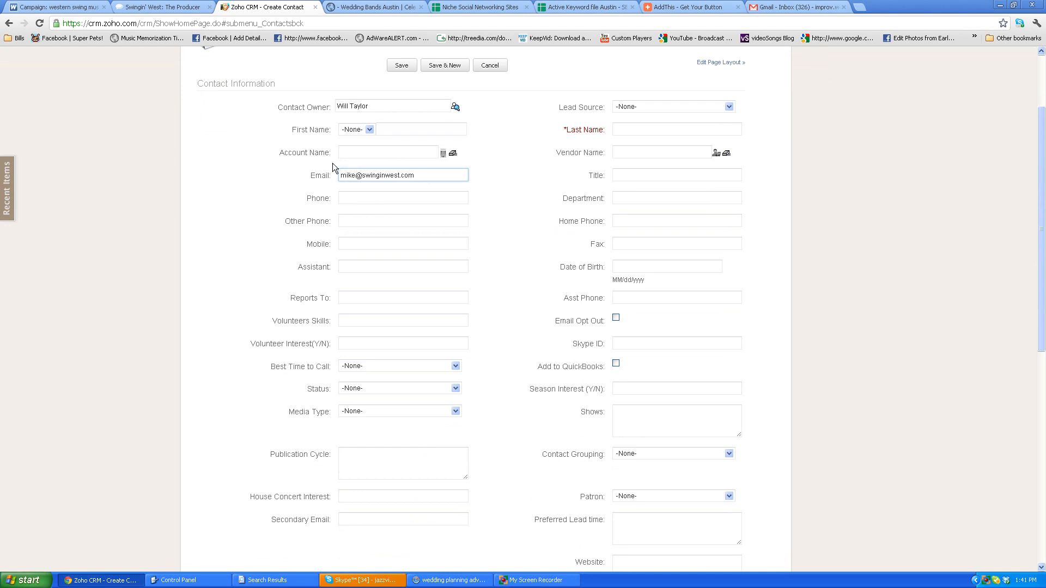
Enter the producer's first name and last name in the new contact form.
click(391, 130)
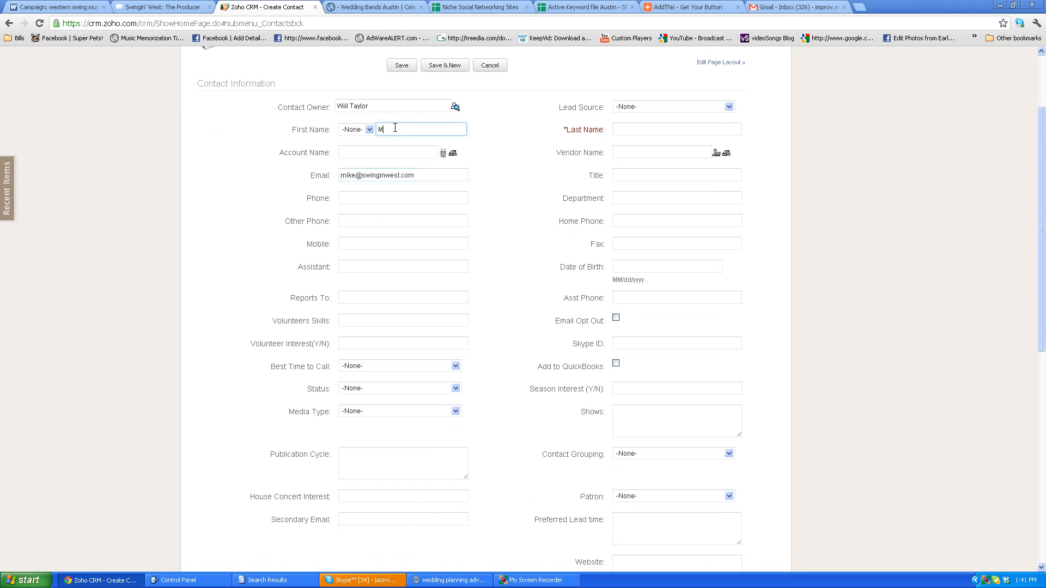
key(Tab)
click(163, 7)
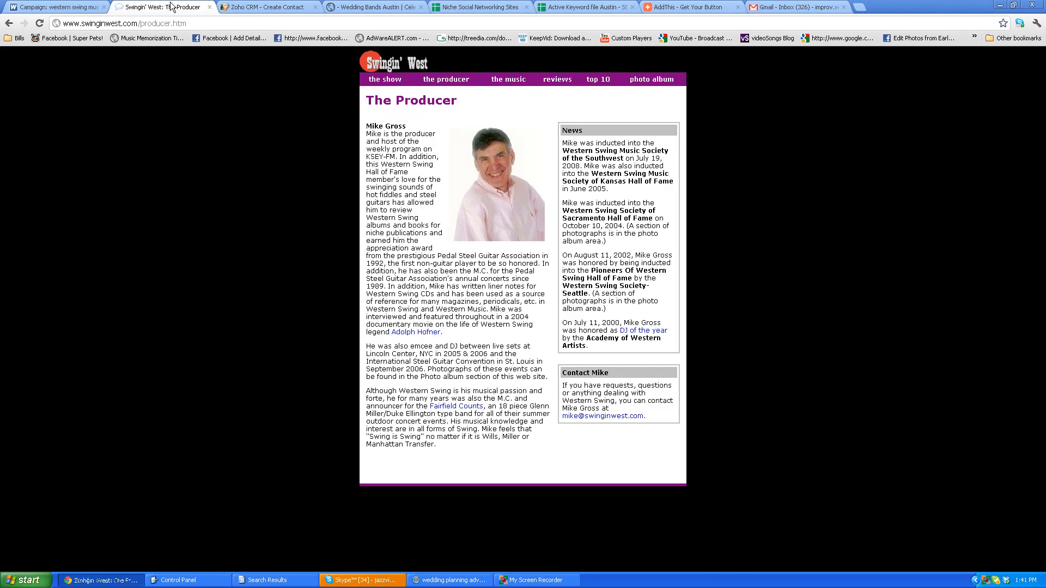
click(268, 7)
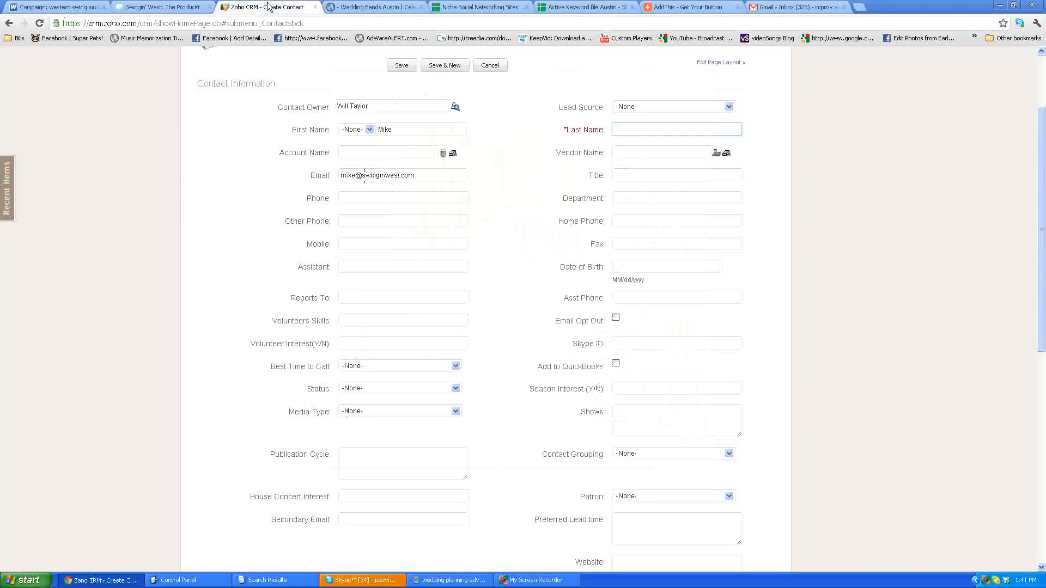
Copy the web address of the Swingin' West producer page and paste it as the new contact's website in Zoho CRM.
click(162, 7)
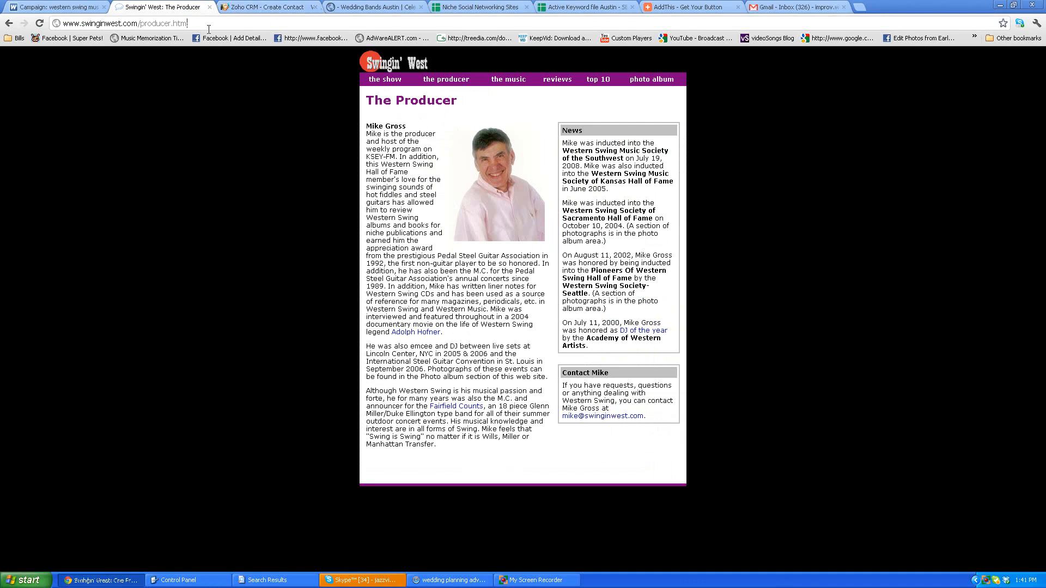
click(208, 24)
click(268, 7)
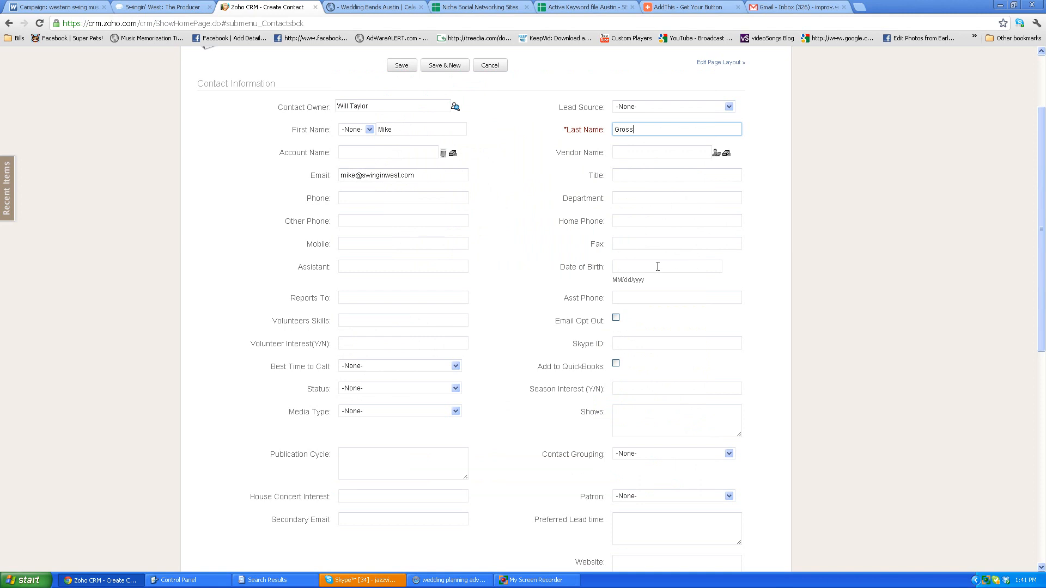
key(ctrl+f)
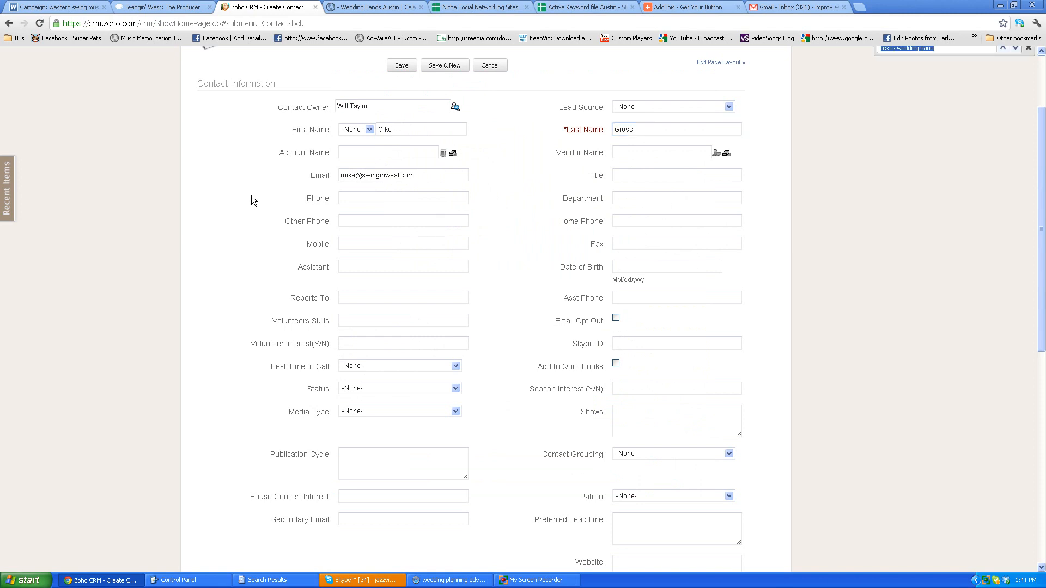
text(web)
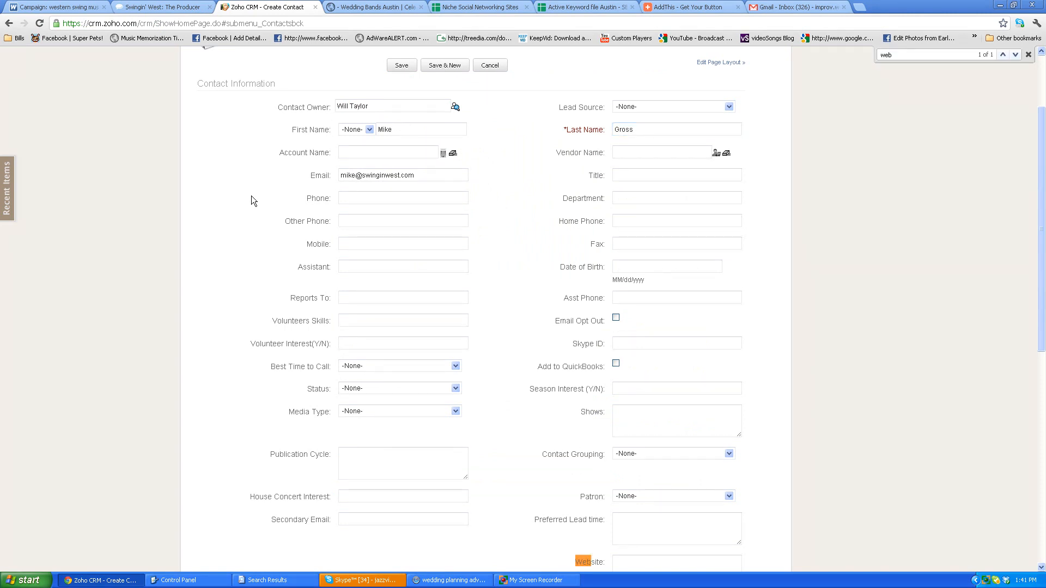
click(641, 567)
key(ctrl+v)
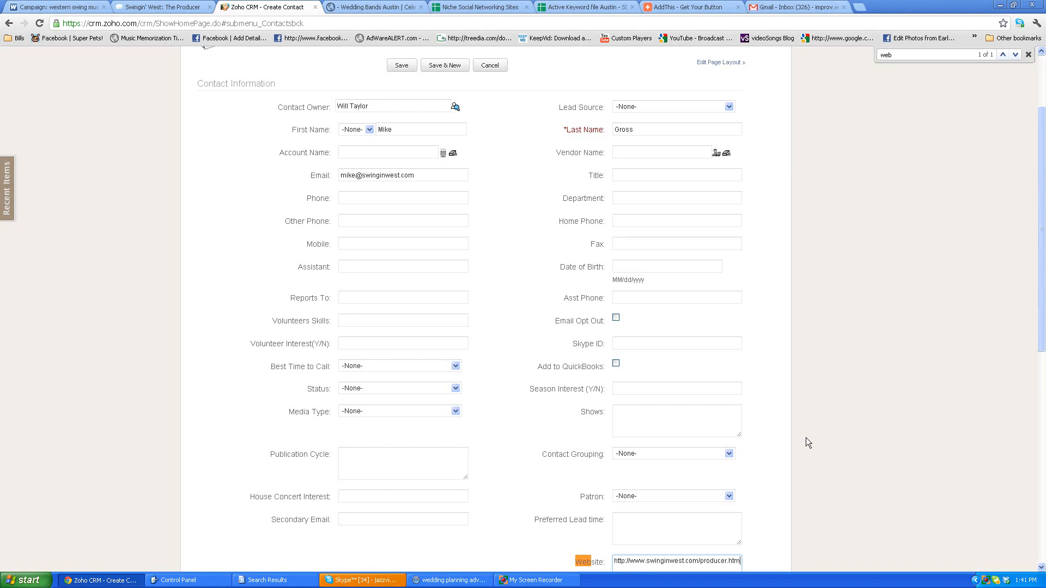
Set the new contact's Contact Grouping to House of Wills.
scroll(828, 436, down, 2)
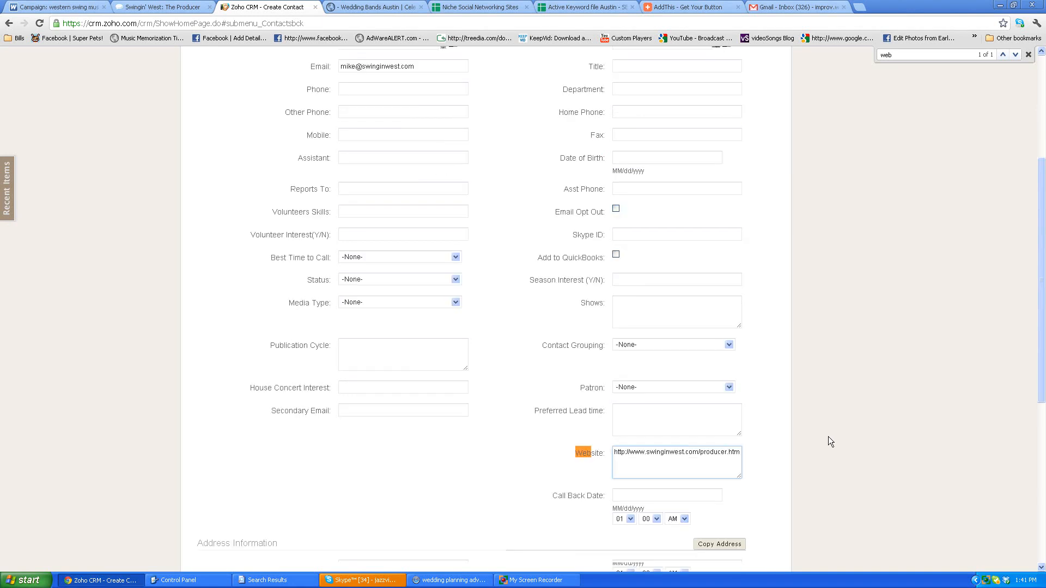
click(655, 345)
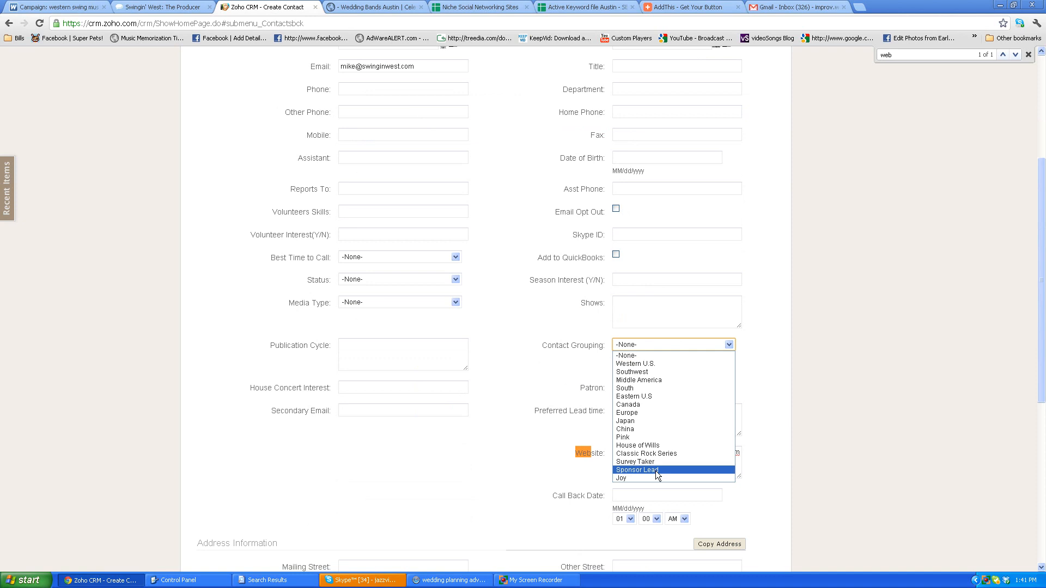
click(638, 445)
click(696, 423)
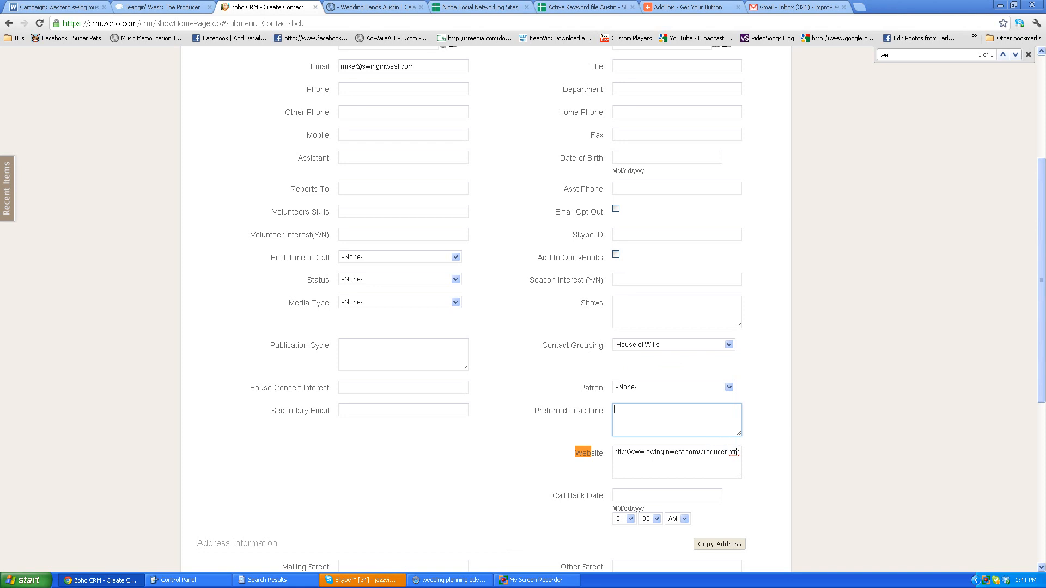
scroll(849, 277, up, 3)
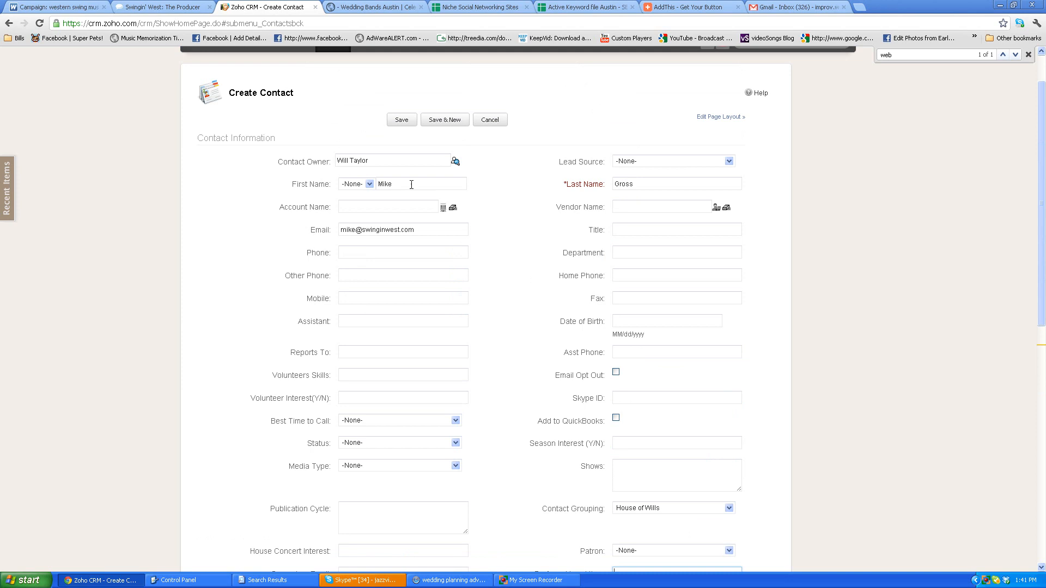
Enter "Sent the House of Wills Cd April 2012" as the contact's description and save the contact.
click(162, 8)
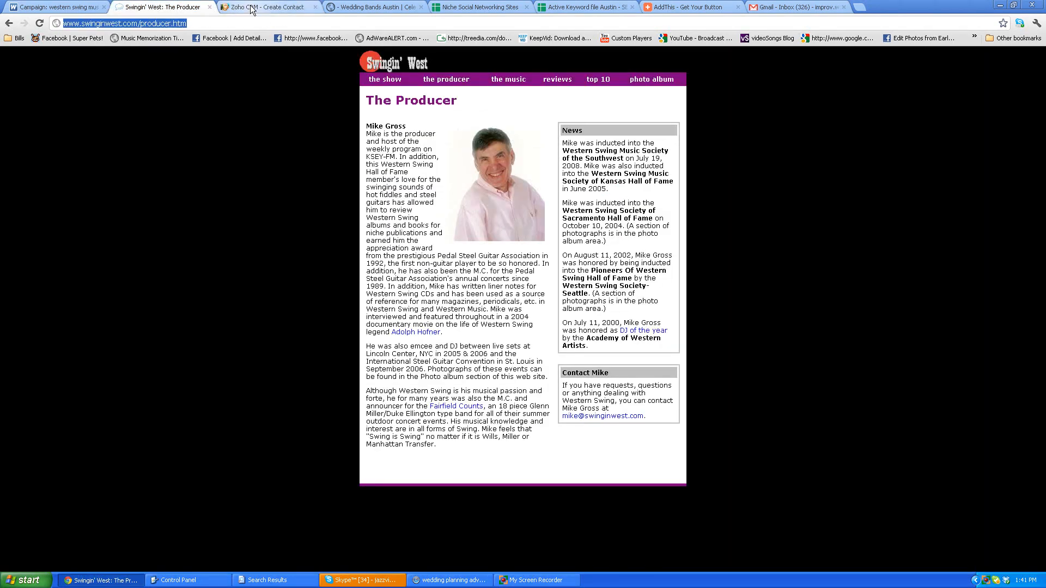
click(267, 7)
scroll(553, 388, down, 5)
click(414, 373)
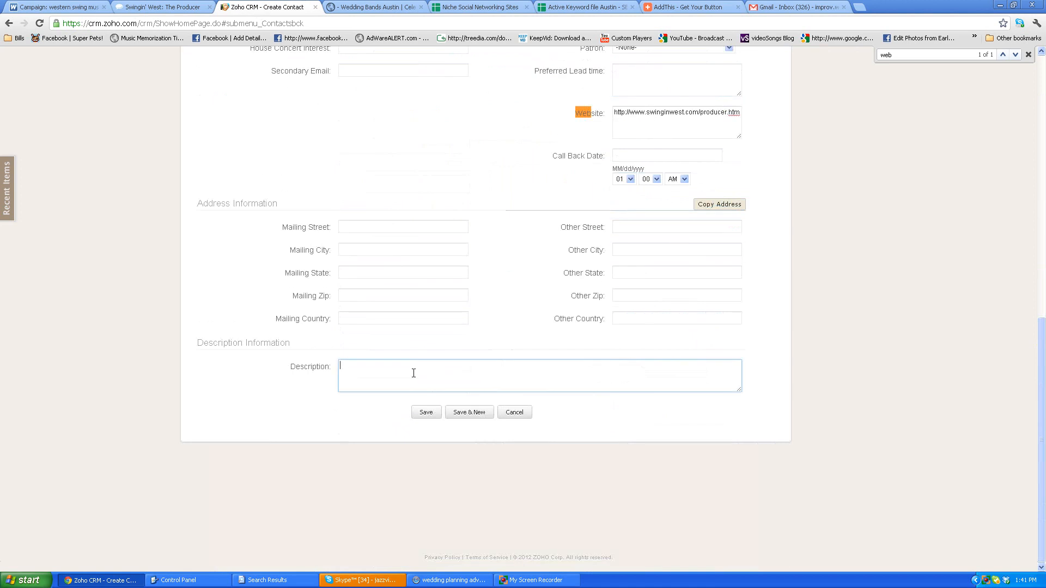
text(Send)
key(BackSpace)
key(BackSpace)
text(t the House )
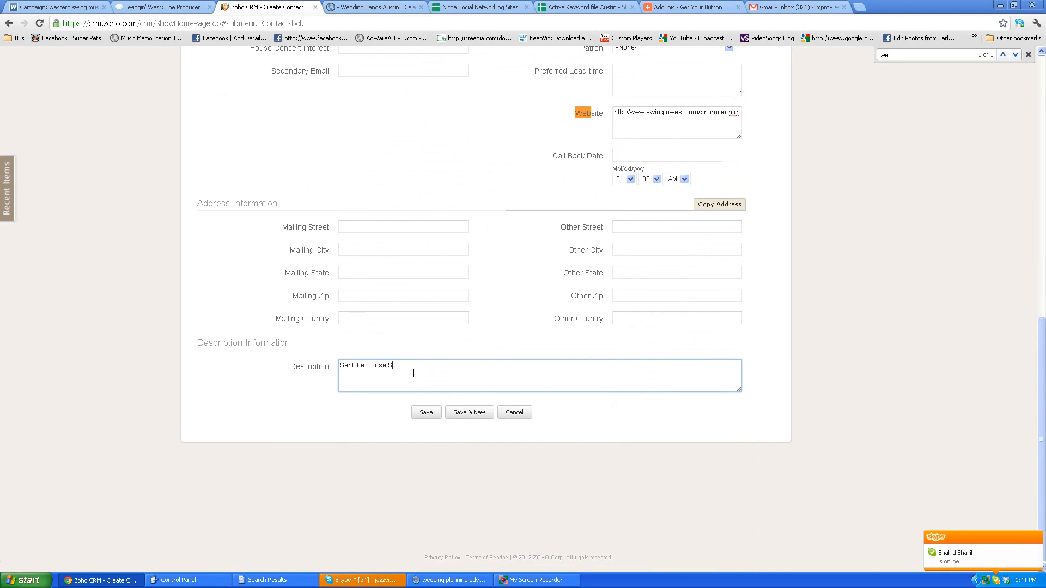
text(of Wills Cd April 2012)
click(426, 413)
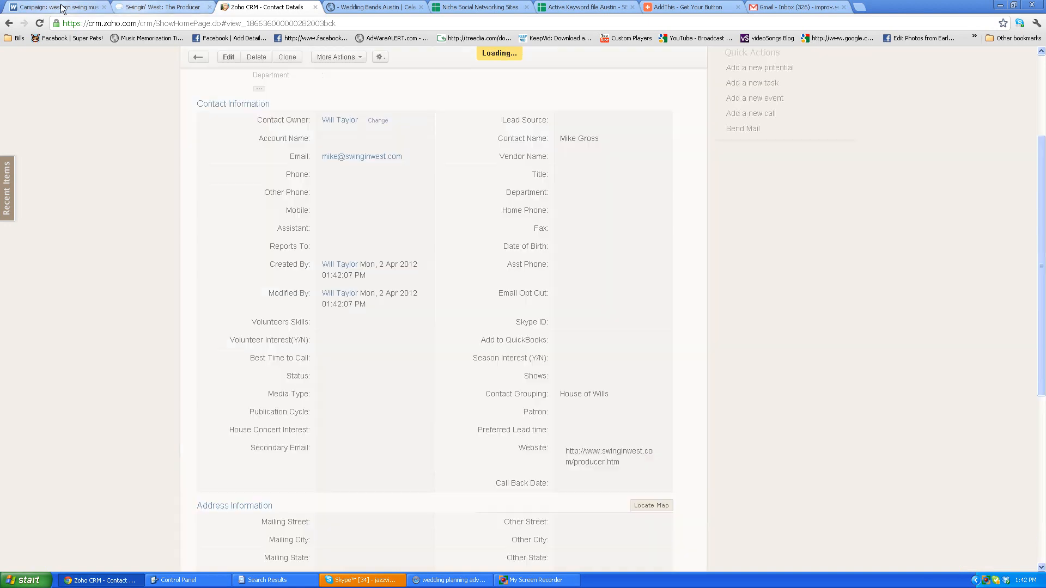
click(60, 7)
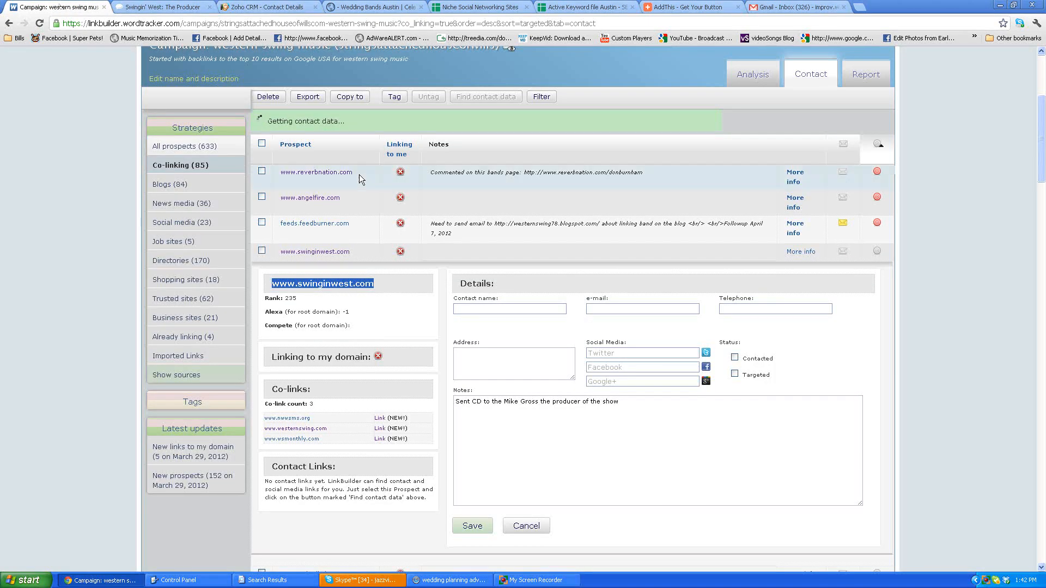
click(641, 416)
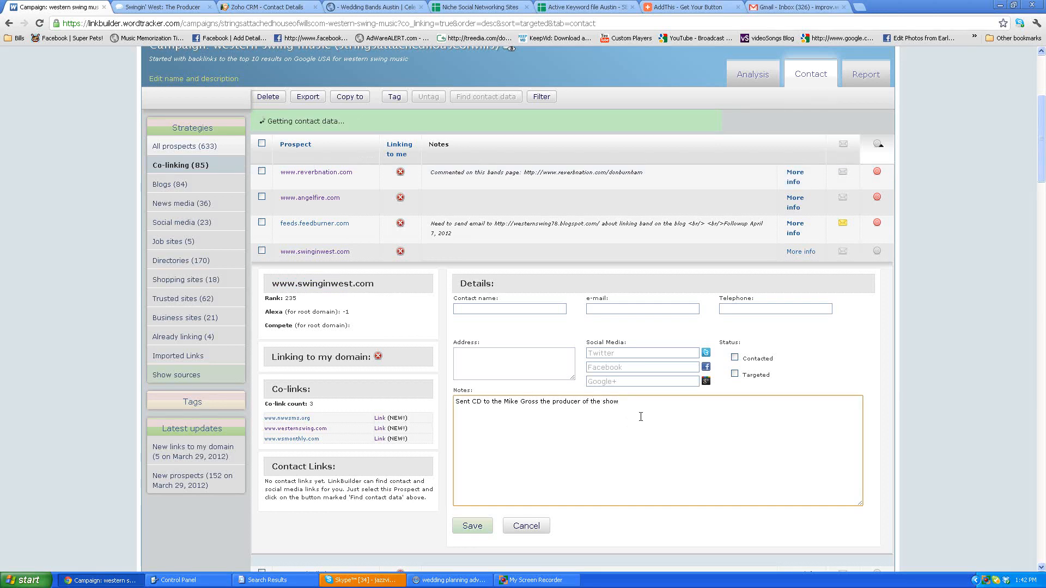
key(Return)
text(After he hears the CD, will followup for a link on hi)
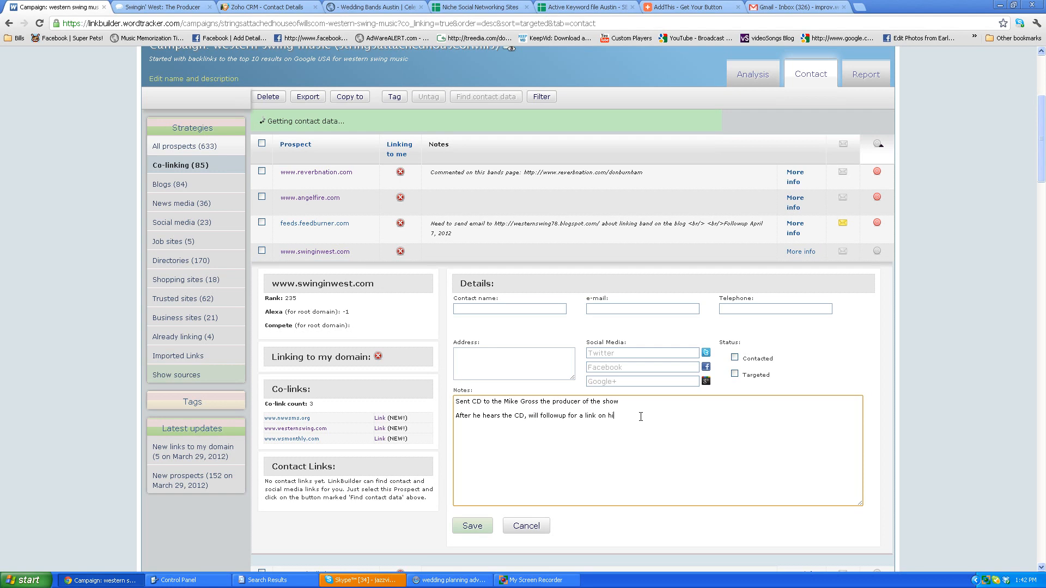
text(s site.)
key(Return)
text(April 2012:)
click(483, 526)
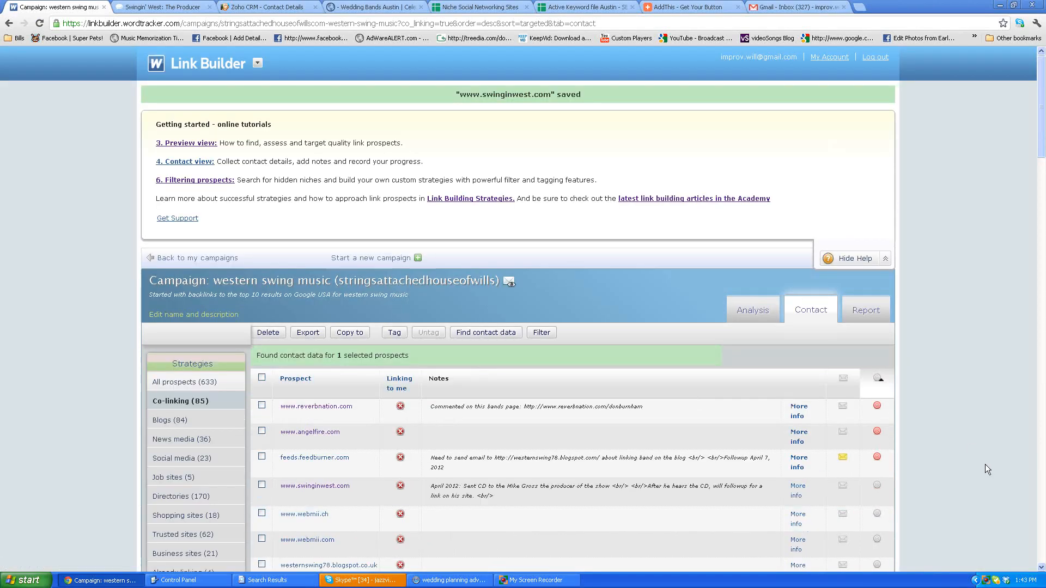
scroll(985, 464, down, 2)
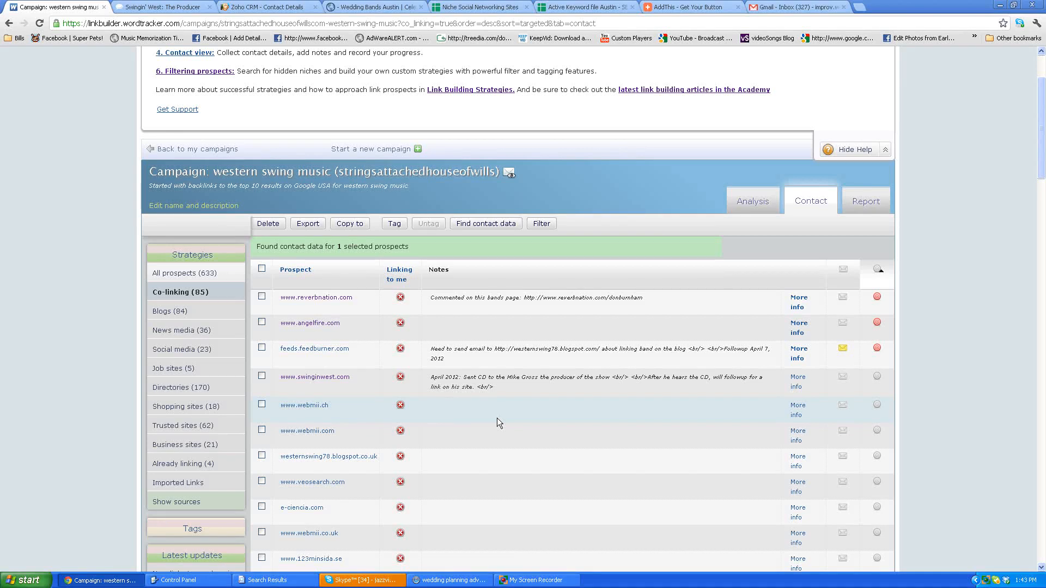
scroll(496, 418, down, 10)
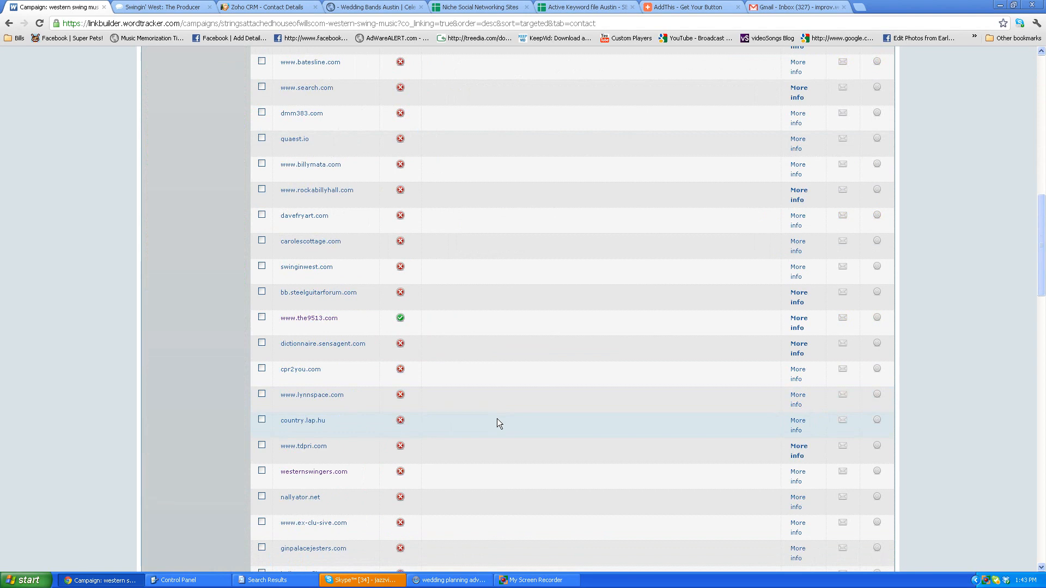
scroll(496, 418, up, 2)
scroll(497, 418, up, 3)
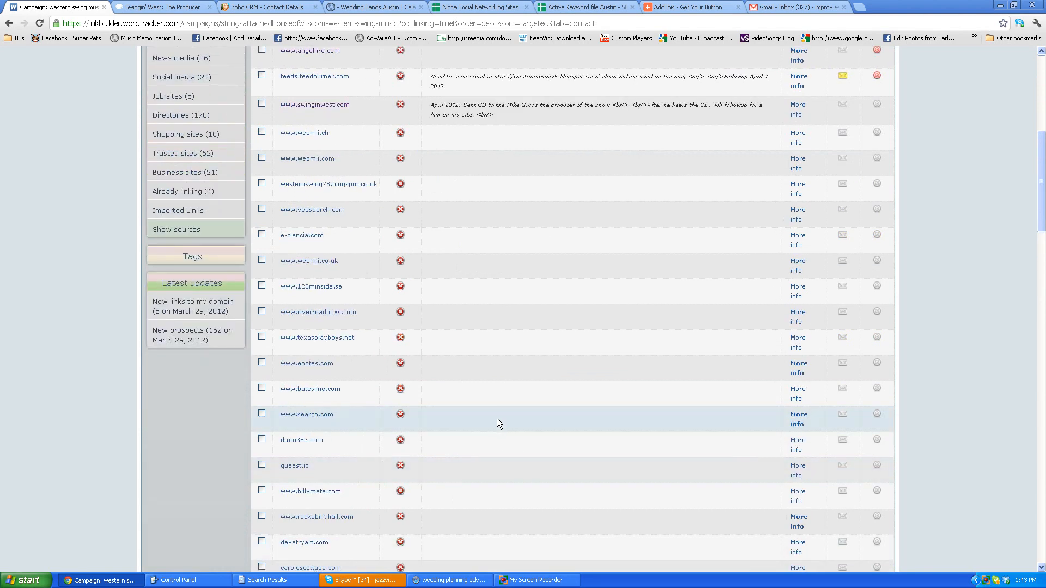
scroll(497, 418, up, 7)
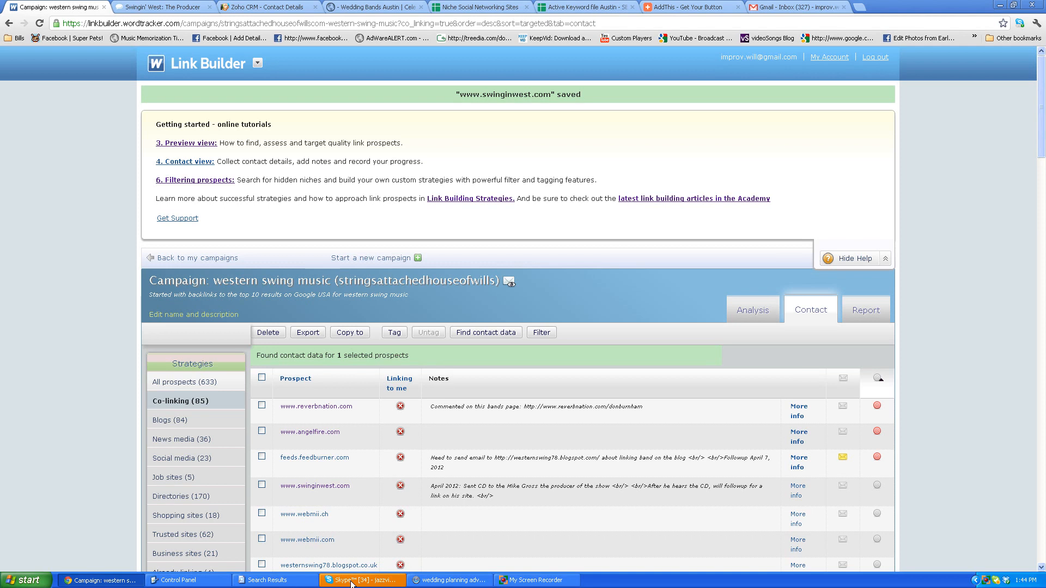
click(536, 580)
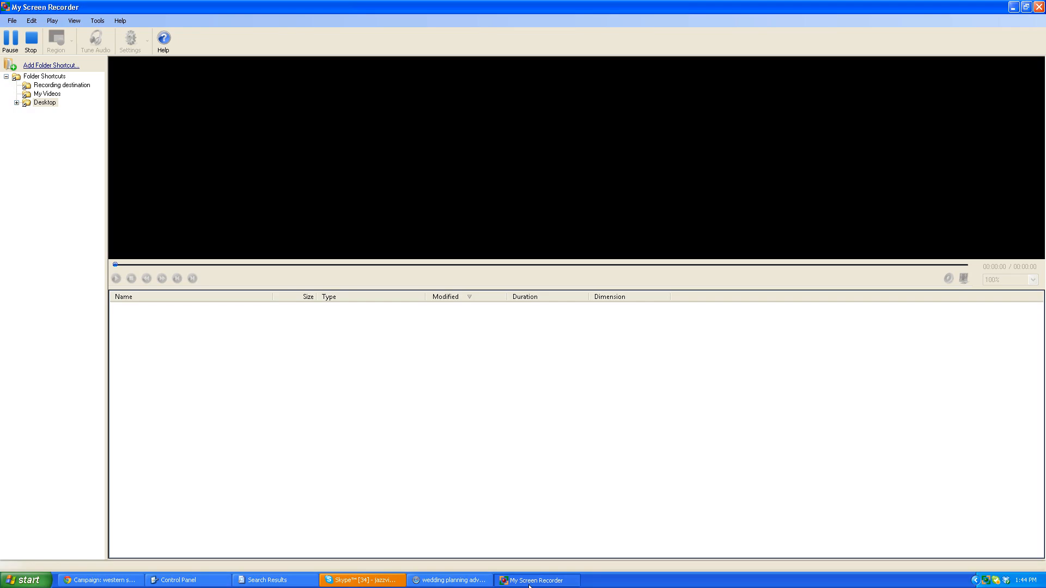